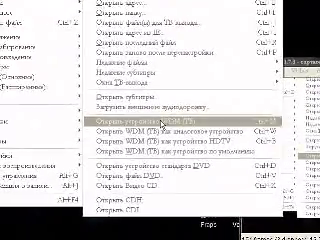
- Open the WebCamera capture device as KMPlayer's video source via the WDM device settings
left_click(161, 121)
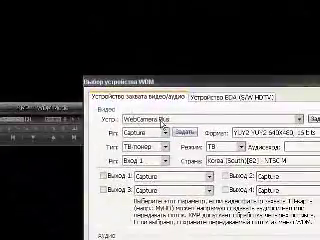